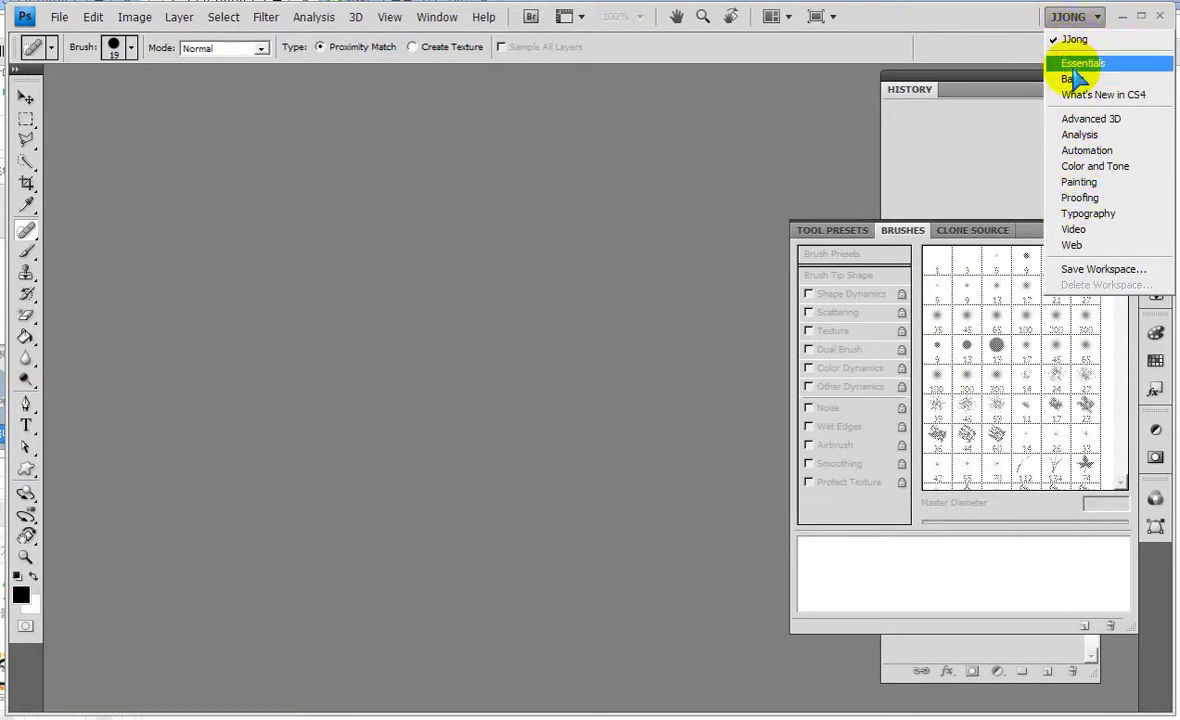
- Reapply the JJong workspace from the workspace switcher, leaving only History and Layers docked
left_click(1070, 17)
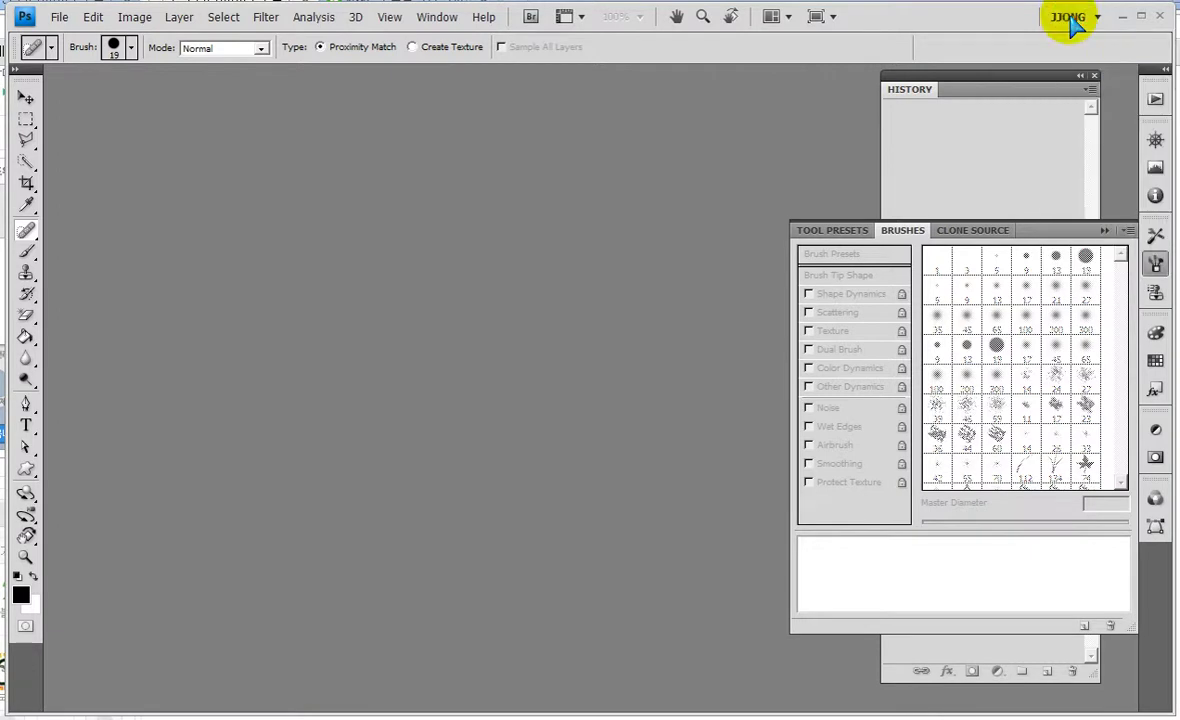
left_click(1072, 20)
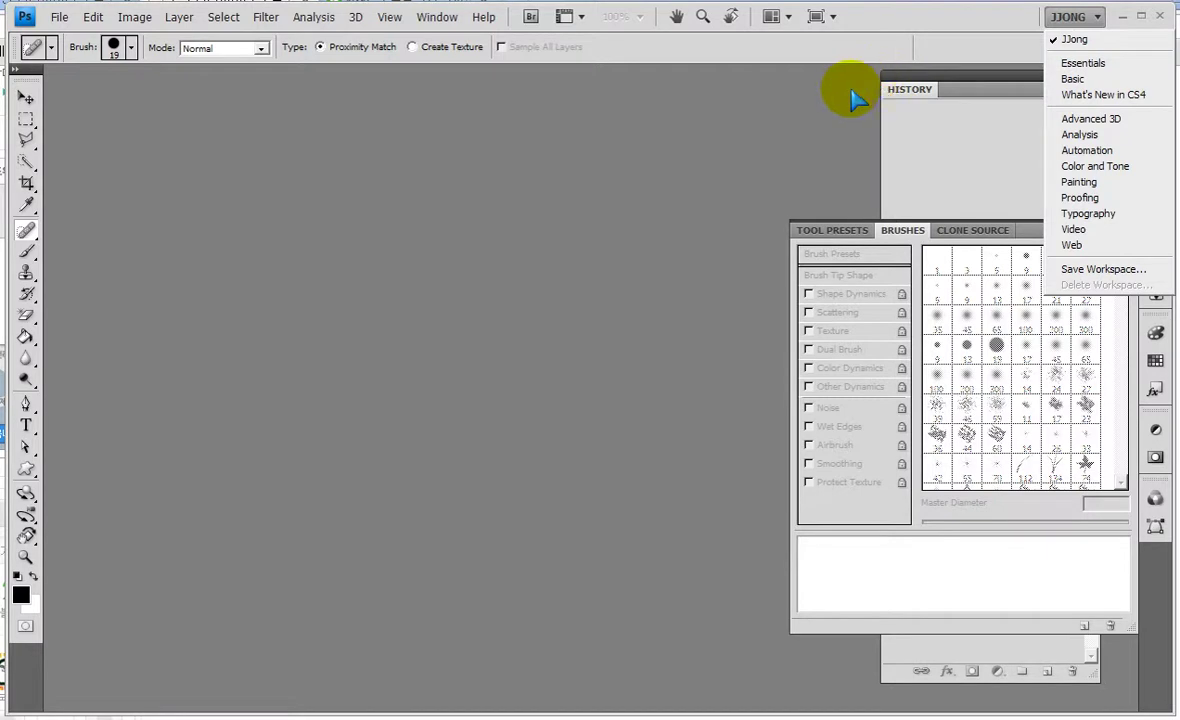
left_click(1068, 37)
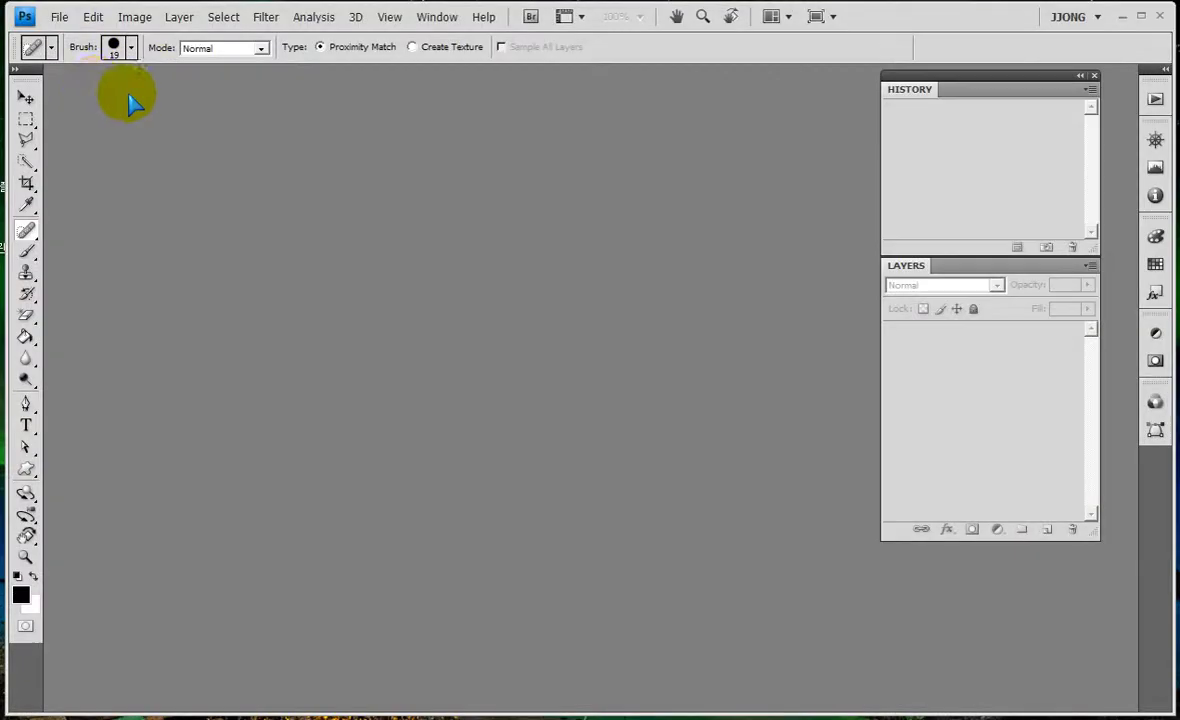
- Open Sec04-01.jpg from the 포토샵 > 실습예제 > Sample folder
left_click(59, 17)
left_click(58, 48)
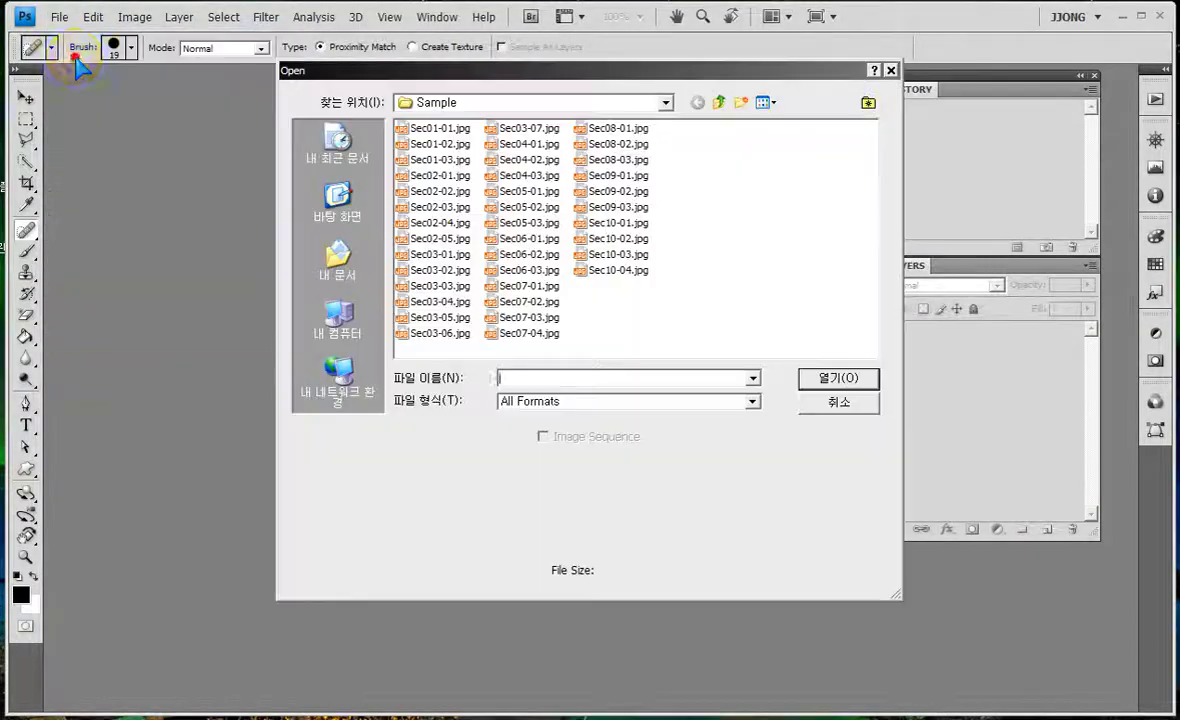
left_click(719, 102)
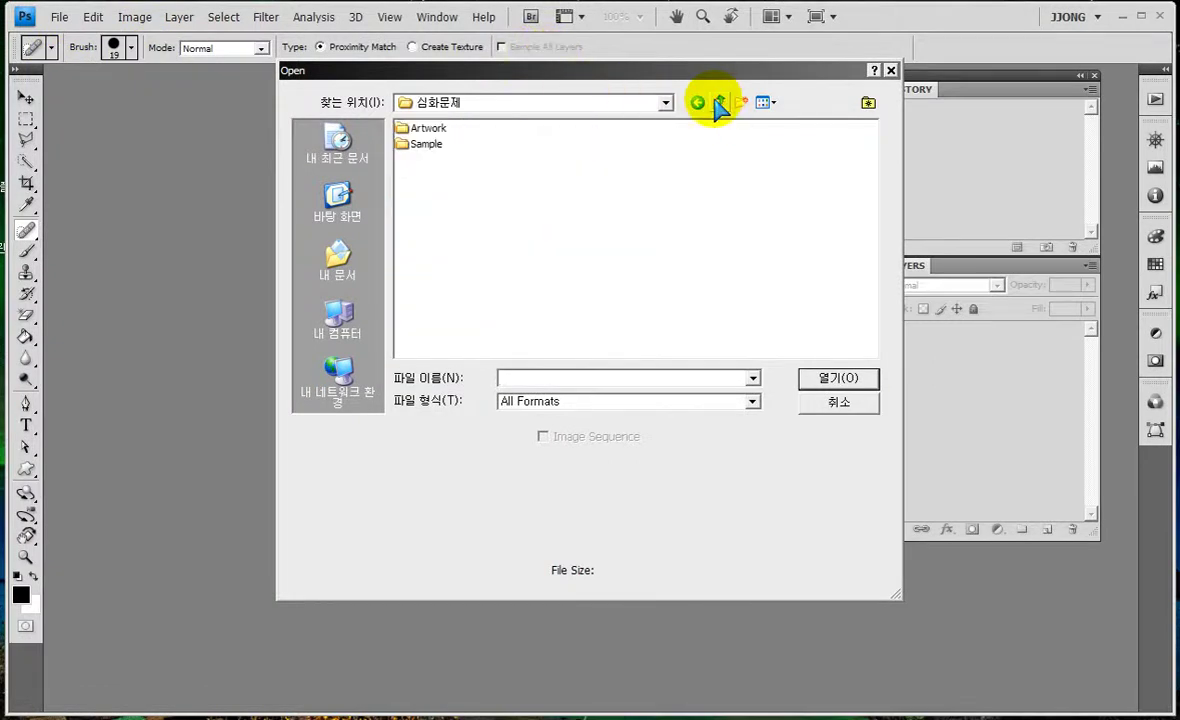
left_click(698, 102)
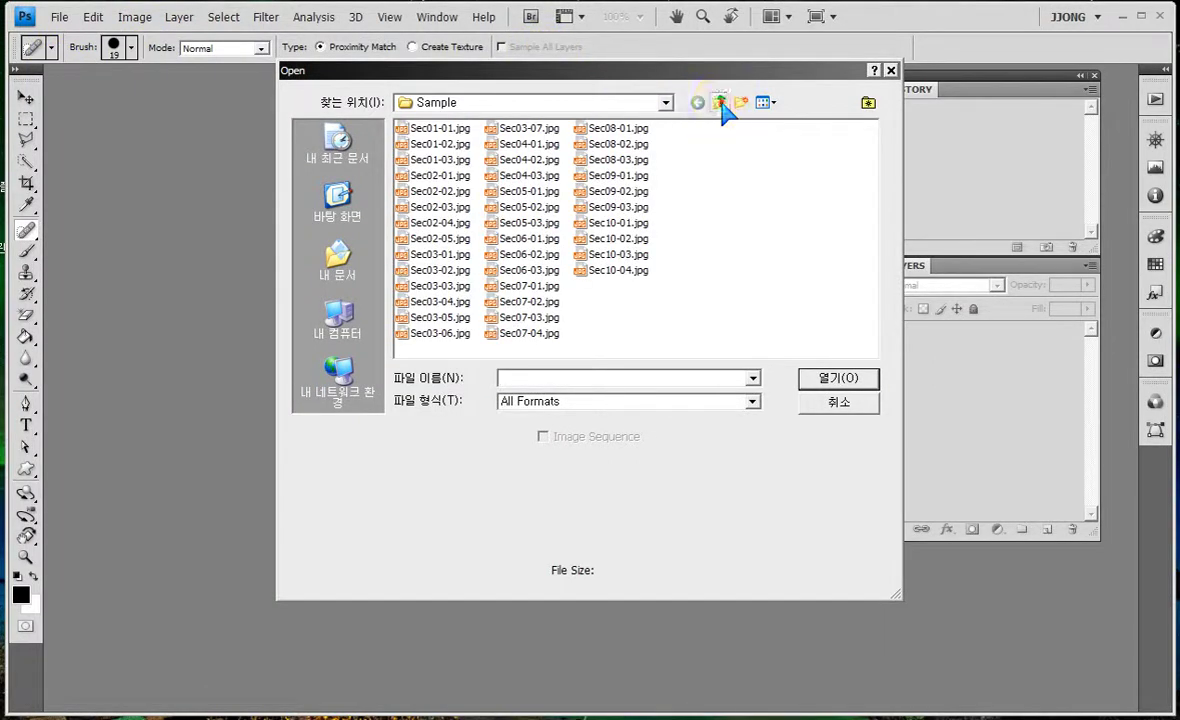
left_click(720, 103)
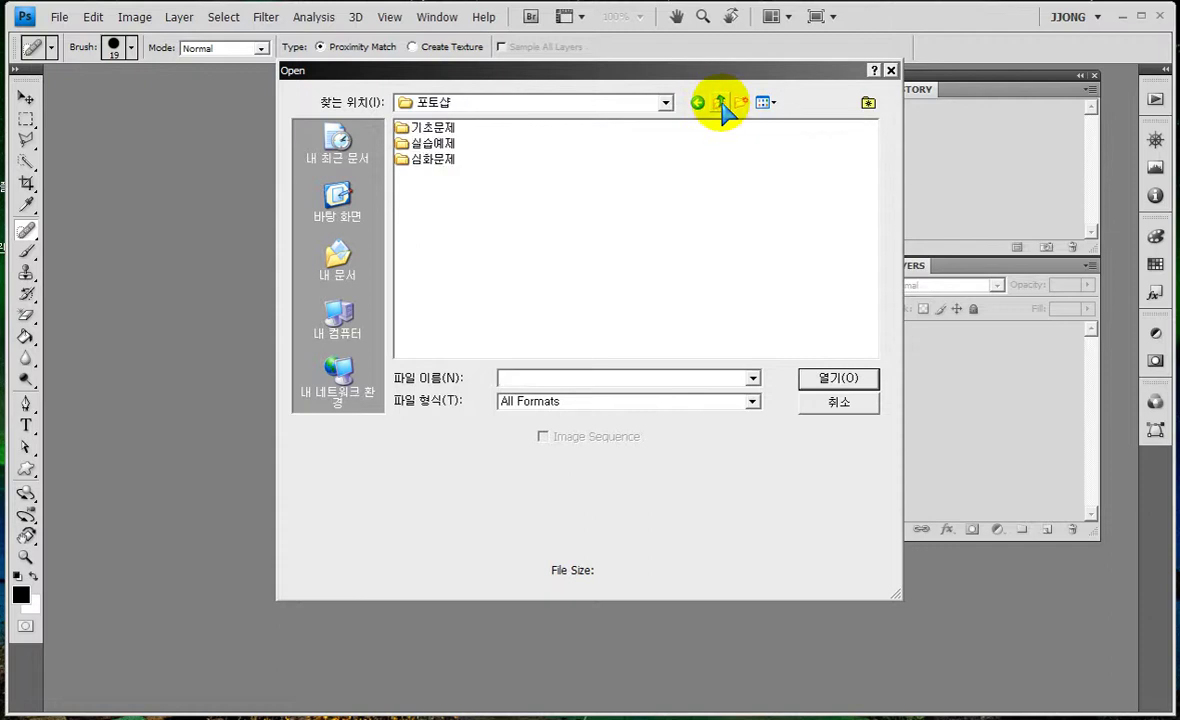
double_click(405, 143)
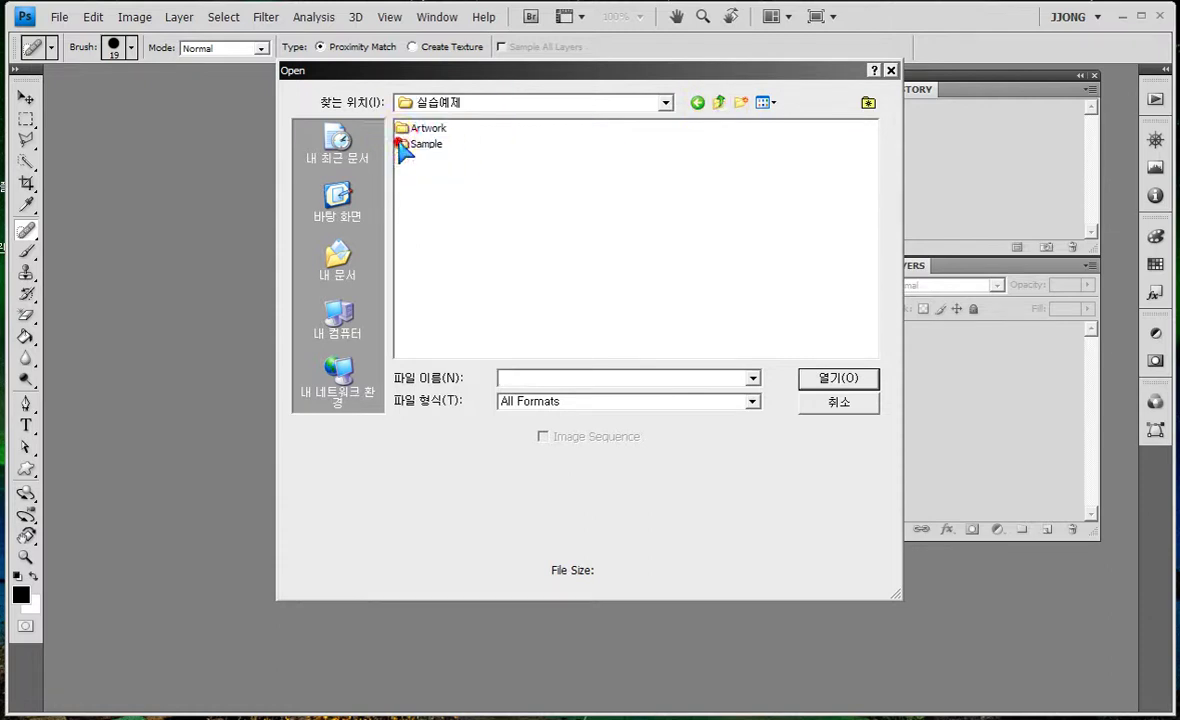
double_click(420, 144)
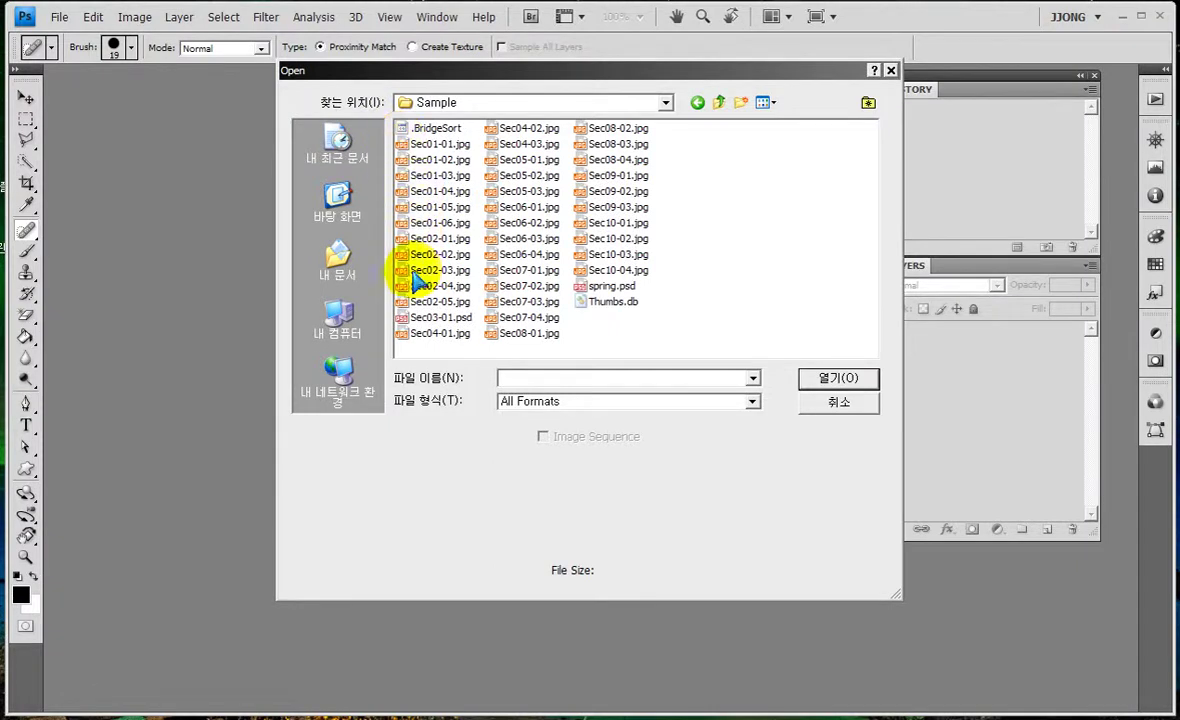
left_click(430, 335)
double_click(429, 336)
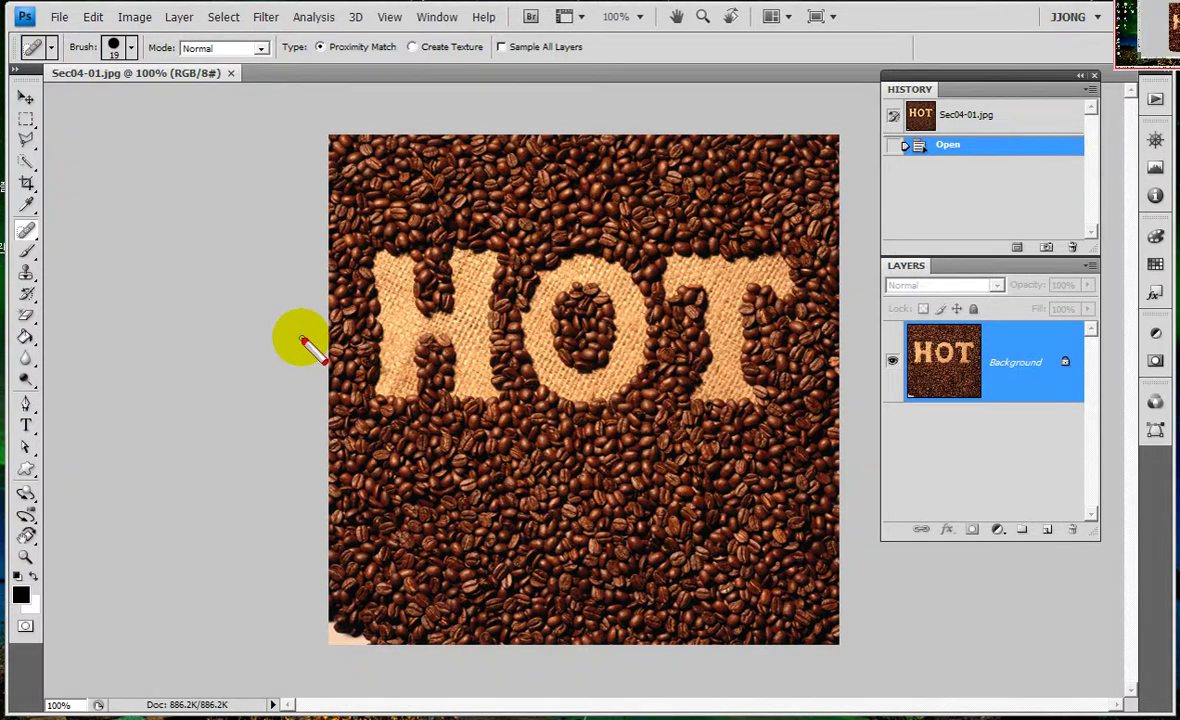
- Zoom to 308% on the top-left of the H, then select the Clone Stamp tool
mouse_move(440, 205)
left_mouse_down()
mouse_move(455, 218)
mouse_move(429, 179)
mouse_move(455, 200)
left_mouse_up()
mouse_move(412, 255)
left_mouse_down()
mouse_move(382, 295)
mouse_move(396, 338)
mouse_move(408, 336)
left_mouse_up()
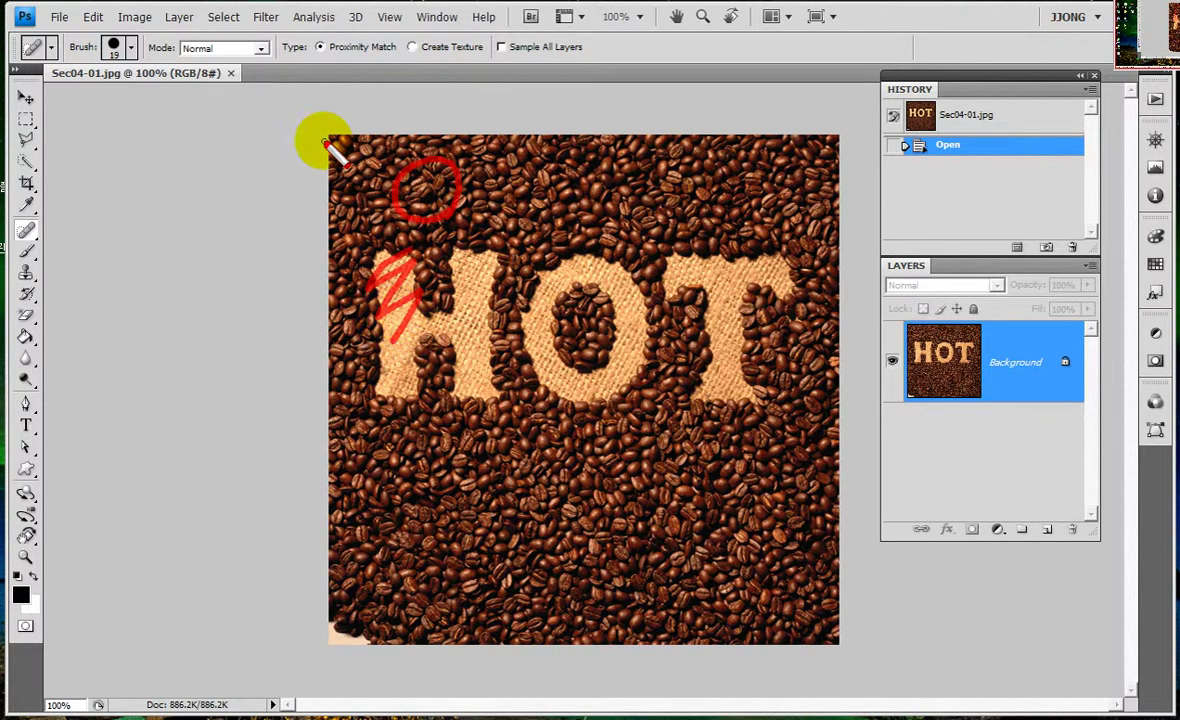
key("Escape")
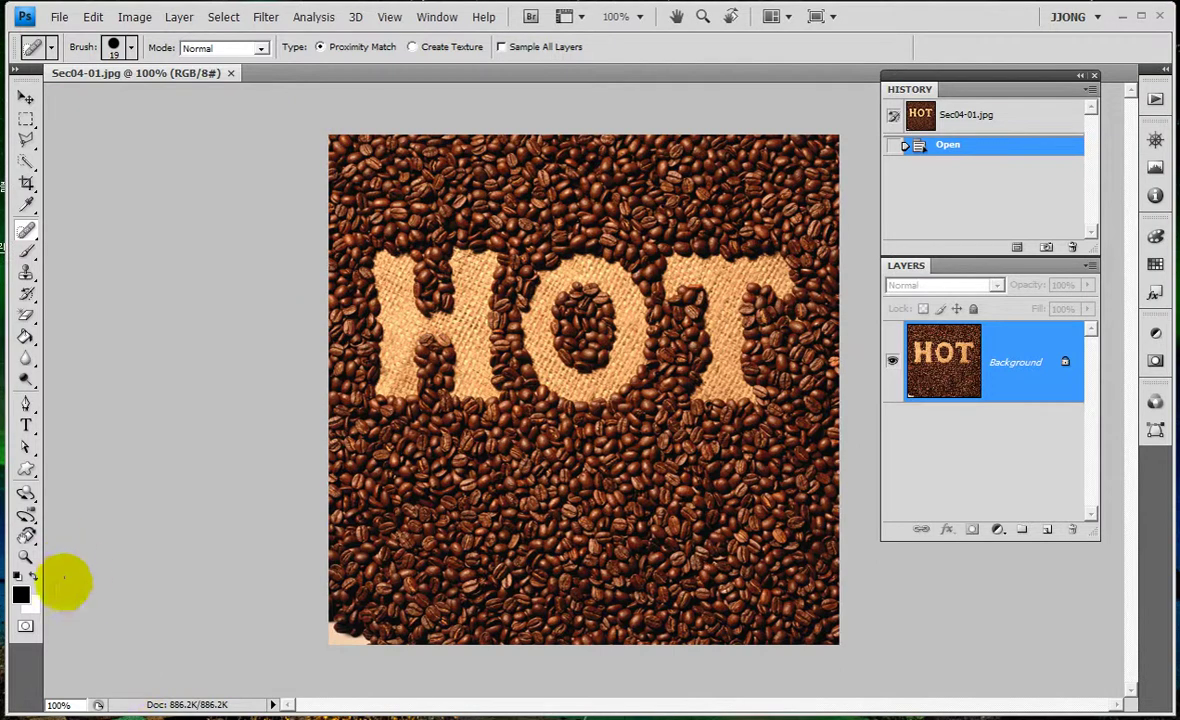
left_click(25, 558)
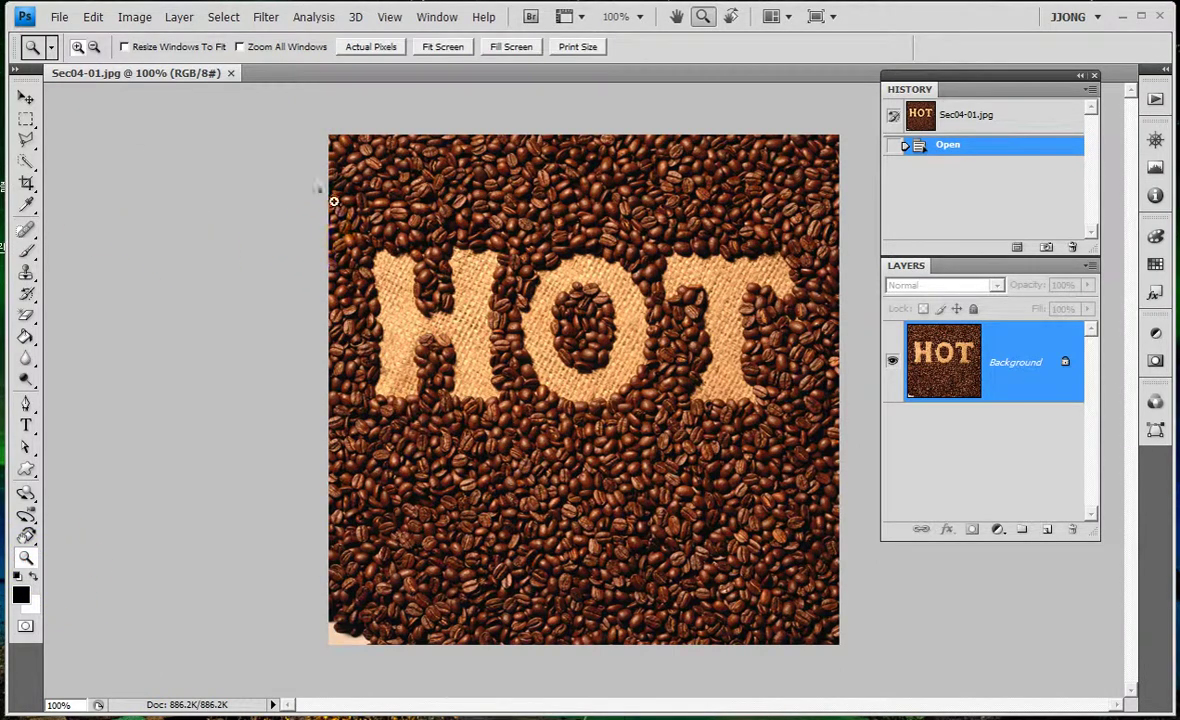
left_click_drag(321, 190, 487, 390)
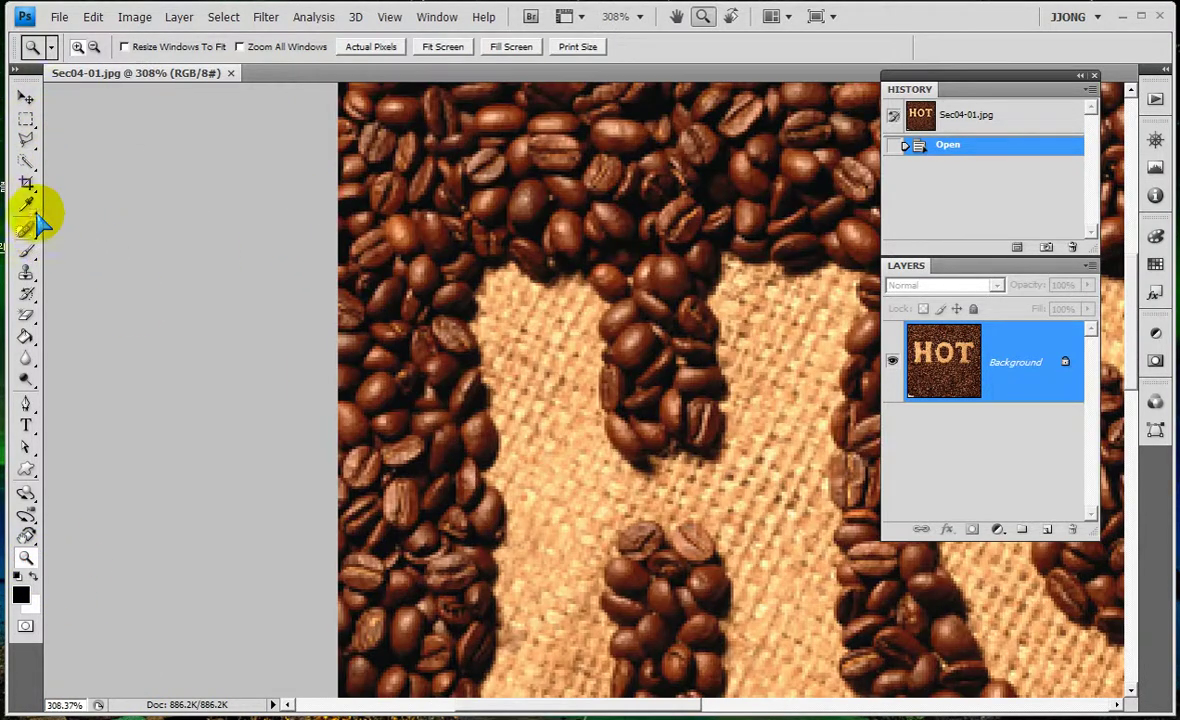
left_click(28, 272)
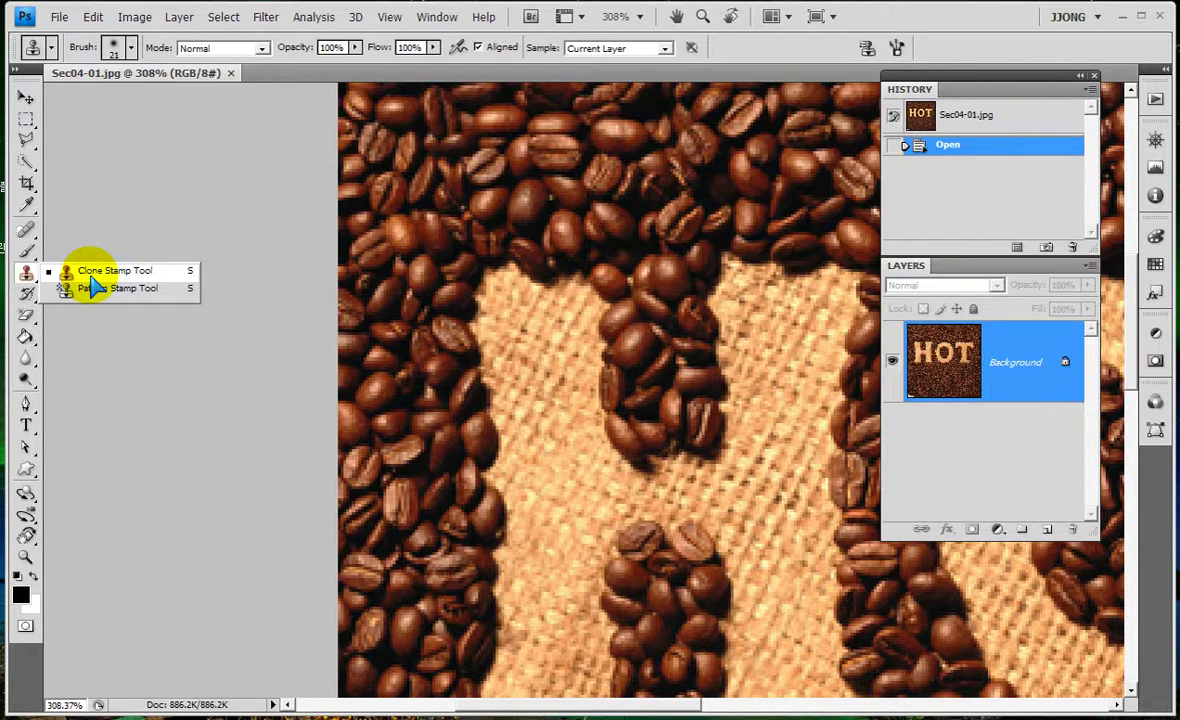
- Keep Clone Stamp and give it the 19 px hard round brush tip at 100% hardness
left_click(90, 276)
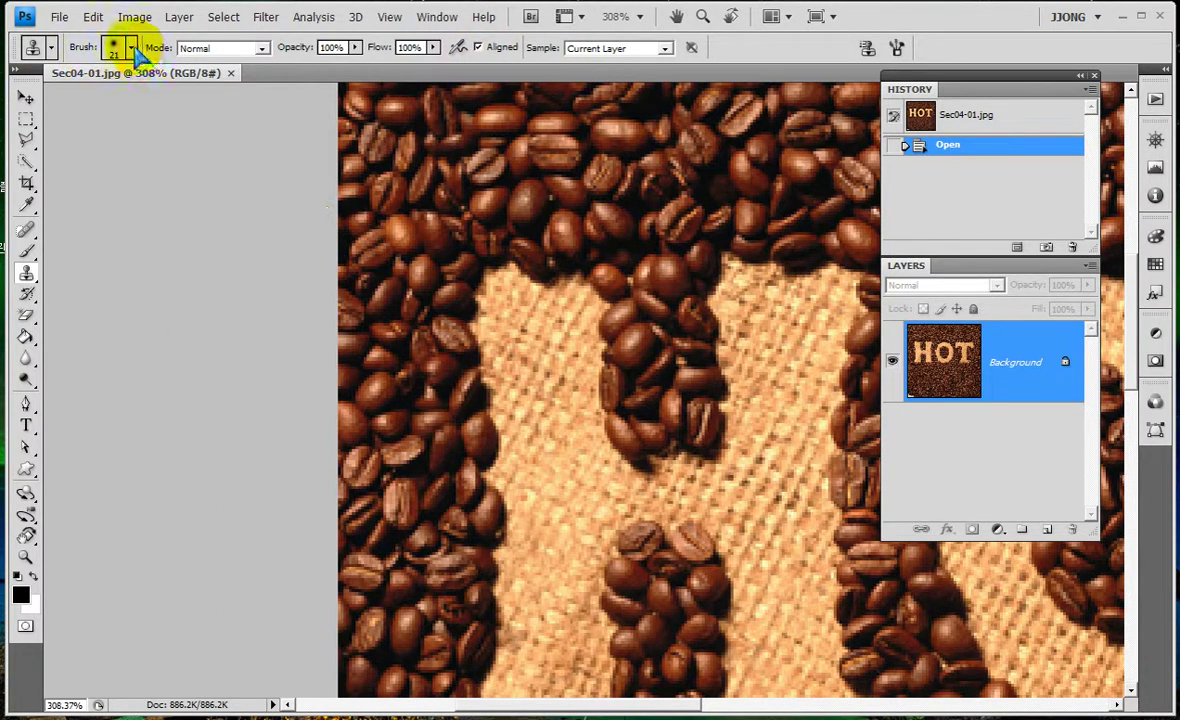
left_click(115, 47)
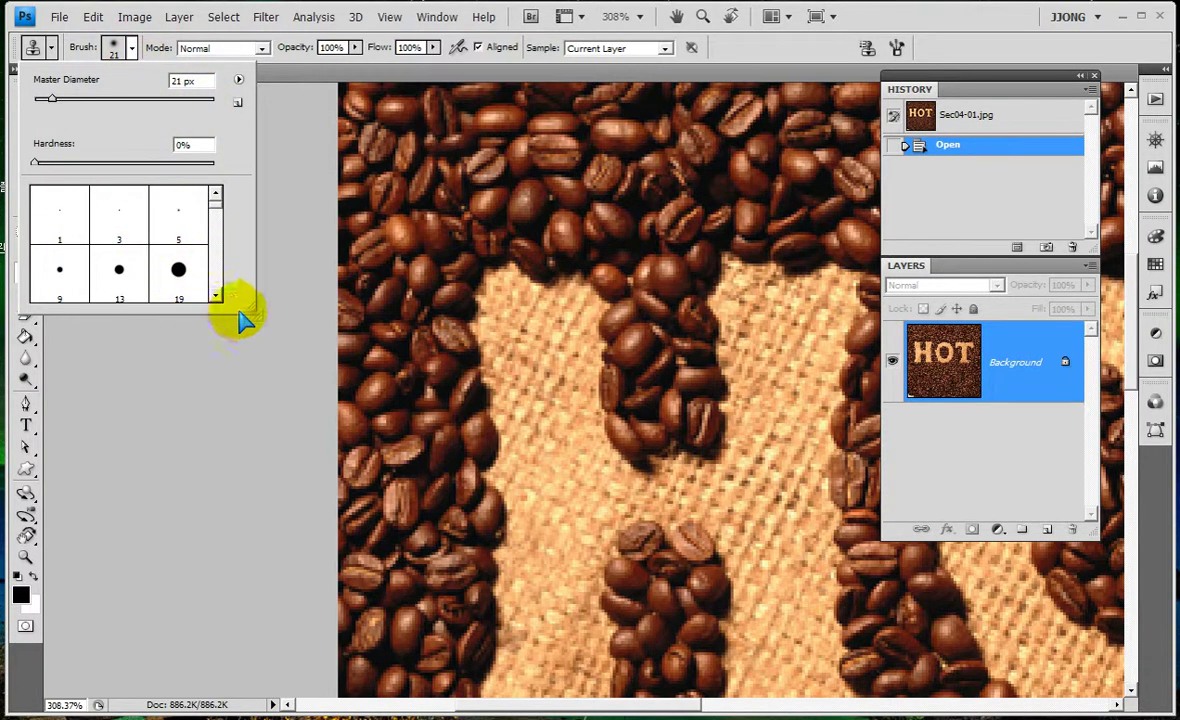
left_click(180, 280)
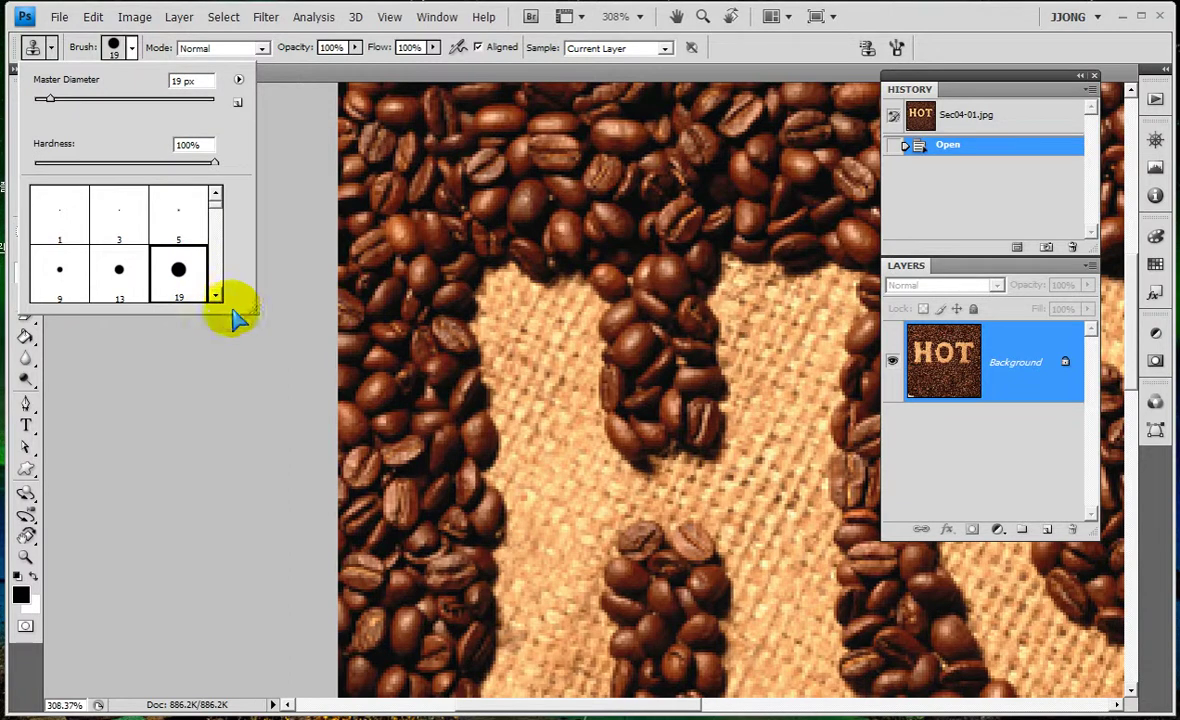
left_click_drag(253, 310, 330, 405)
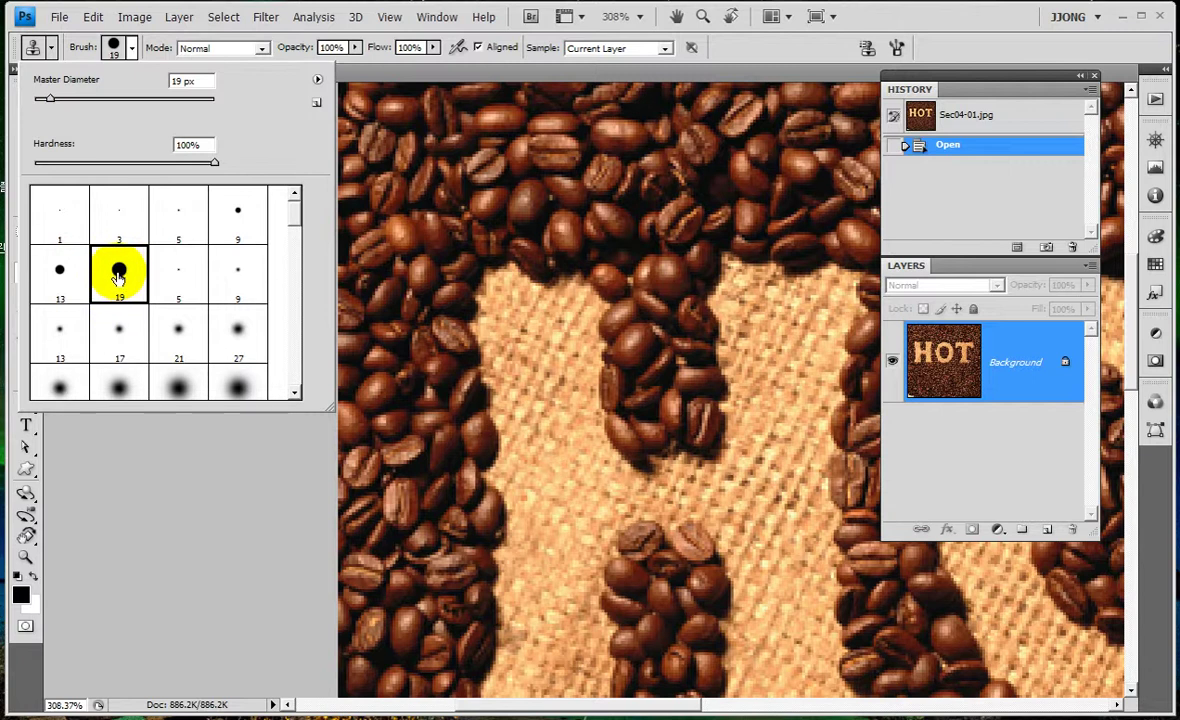
double_click(118, 274)
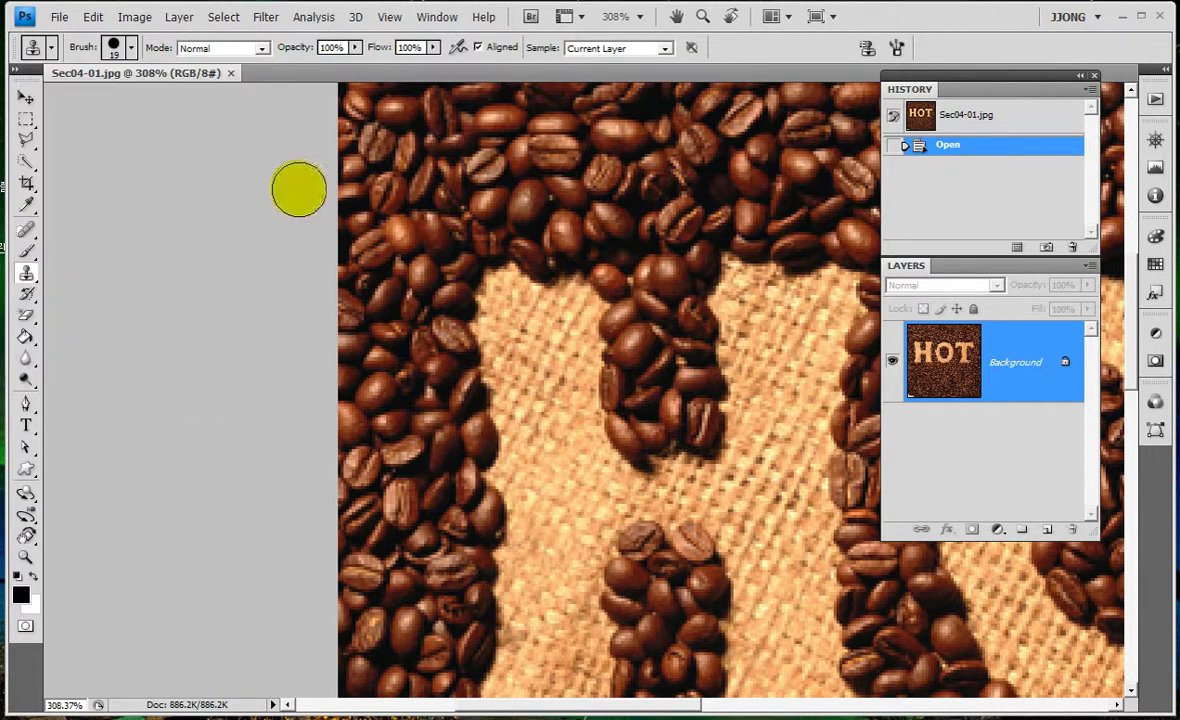
left_click(424, 236)
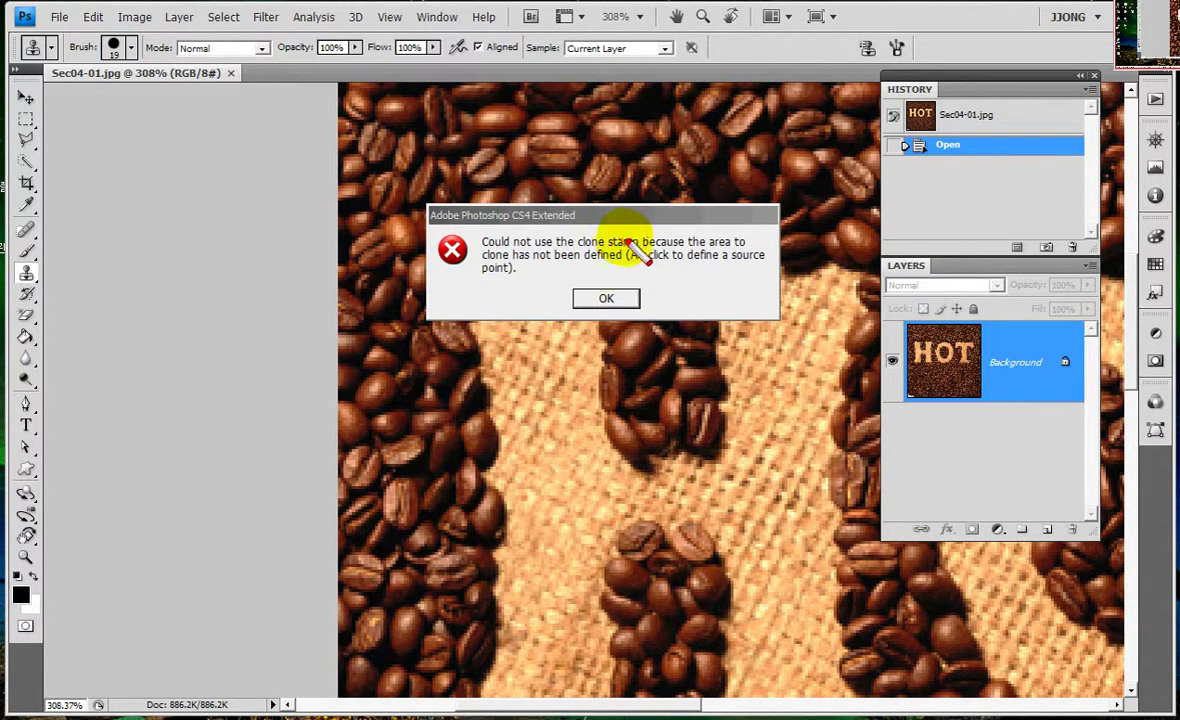
mouse_move(618, 236)
left_mouse_down()
mouse_move(650, 268)
mouse_move(630, 232)
left_mouse_up()
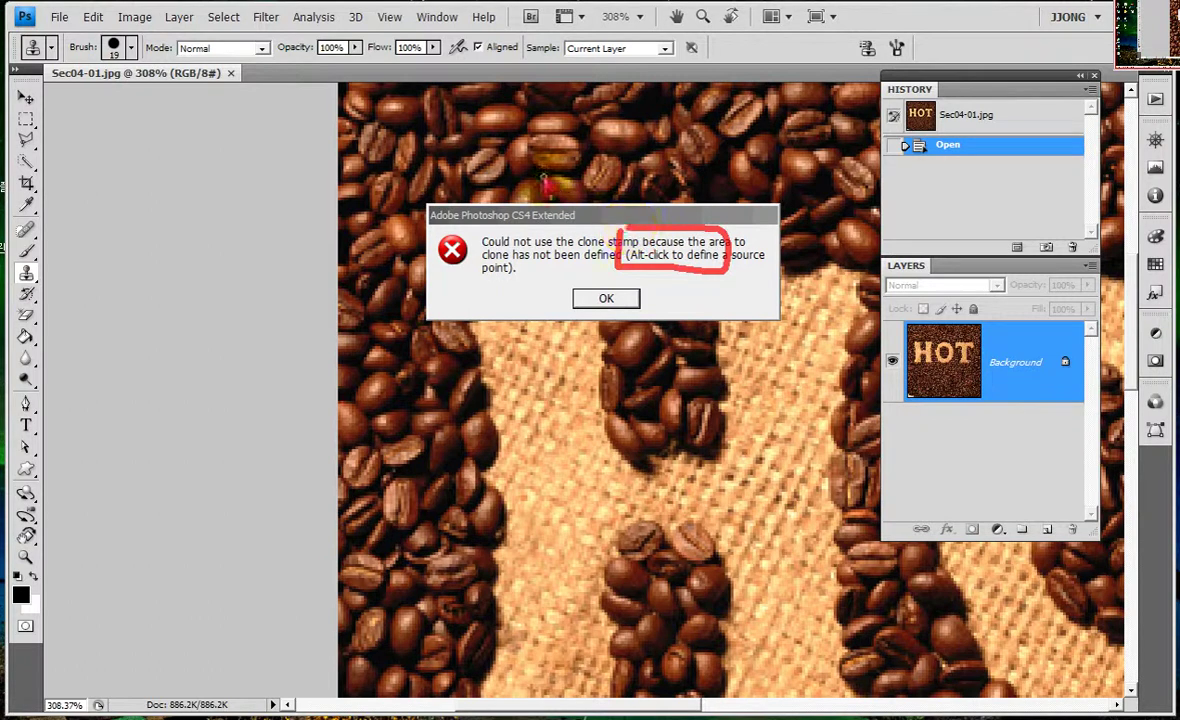
left_click(608, 298)
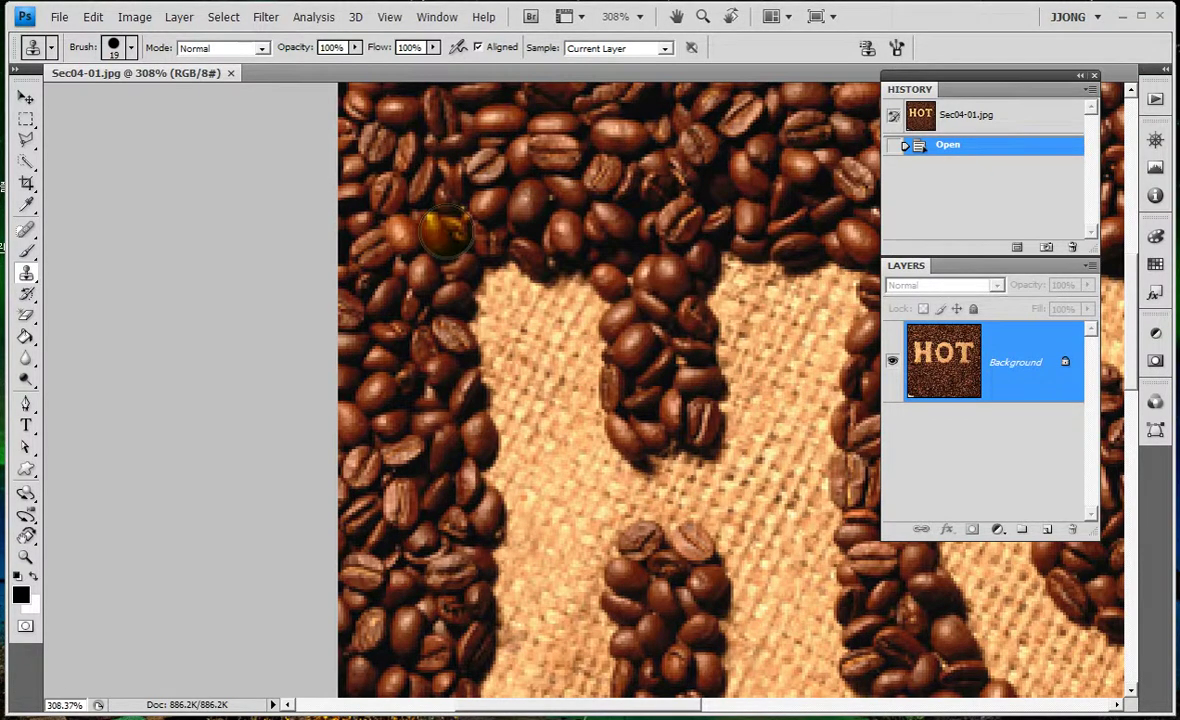
- Sample nearby beans as the clone source and paint them over the H's upper-left burlap
left_click(430, 205, "alt")
left_click(433, 222, "alt")
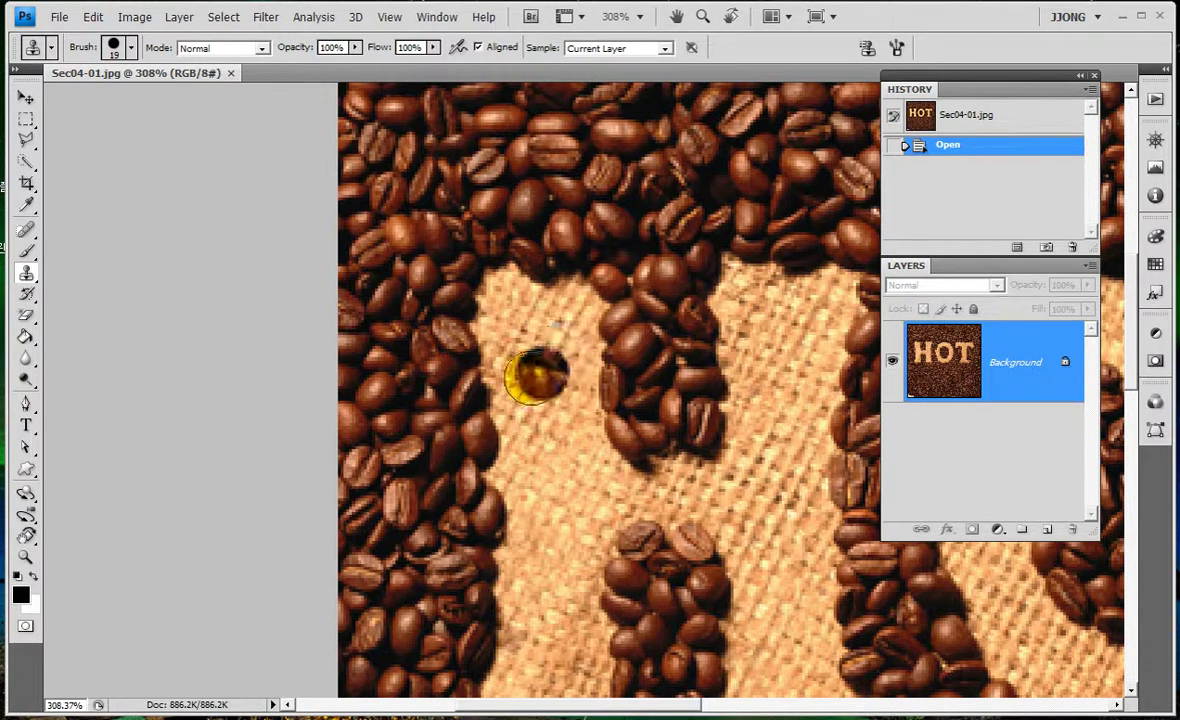
mouse_move(506, 300)
left_mouse_down()
mouse_move(490, 262)
mouse_move(550, 295)
left_mouse_up()
mouse_move(545, 320)
left_mouse_down()
mouse_move(537, 365)
mouse_move(495, 345)
mouse_move(520, 390)
mouse_move(570, 300)
left_mouse_up()
mouse_move(540, 380)
left_mouse_down()
mouse_move(480, 440)
mouse_move(565, 415)
left_mouse_up()
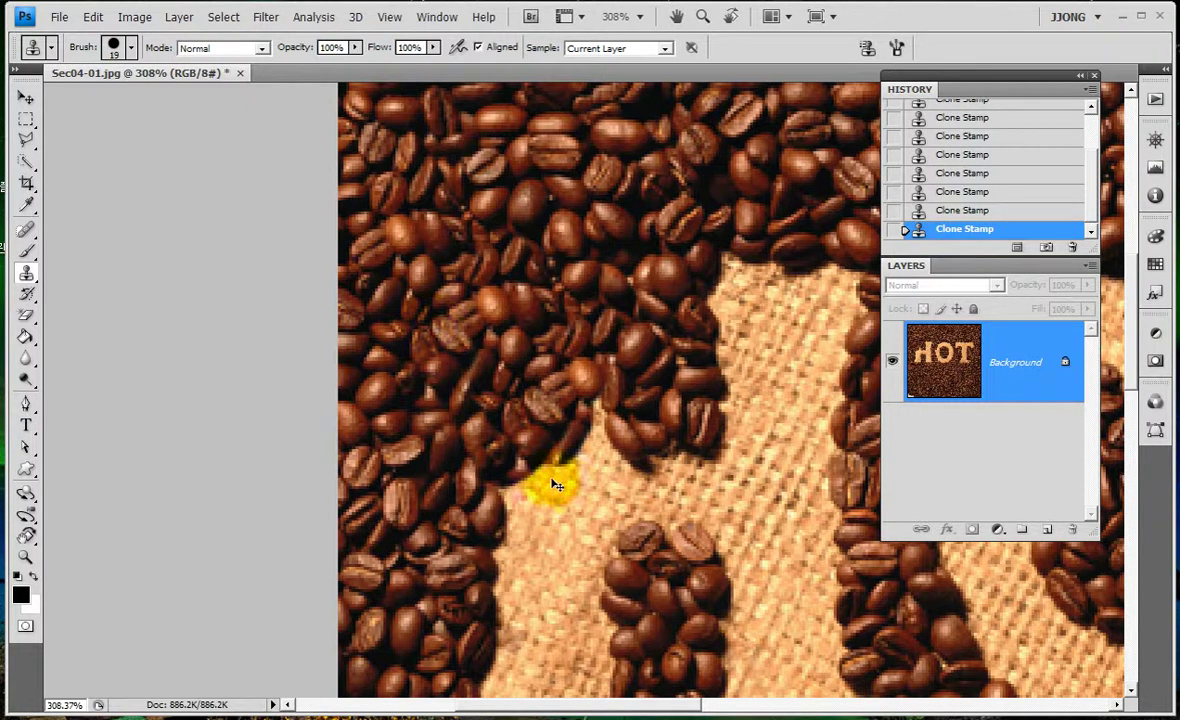
mouse_move(562, 465)
left_mouse_down()
mouse_move(608, 475)
mouse_move(527, 514)
mouse_move(619, 474)
left_mouse_up()
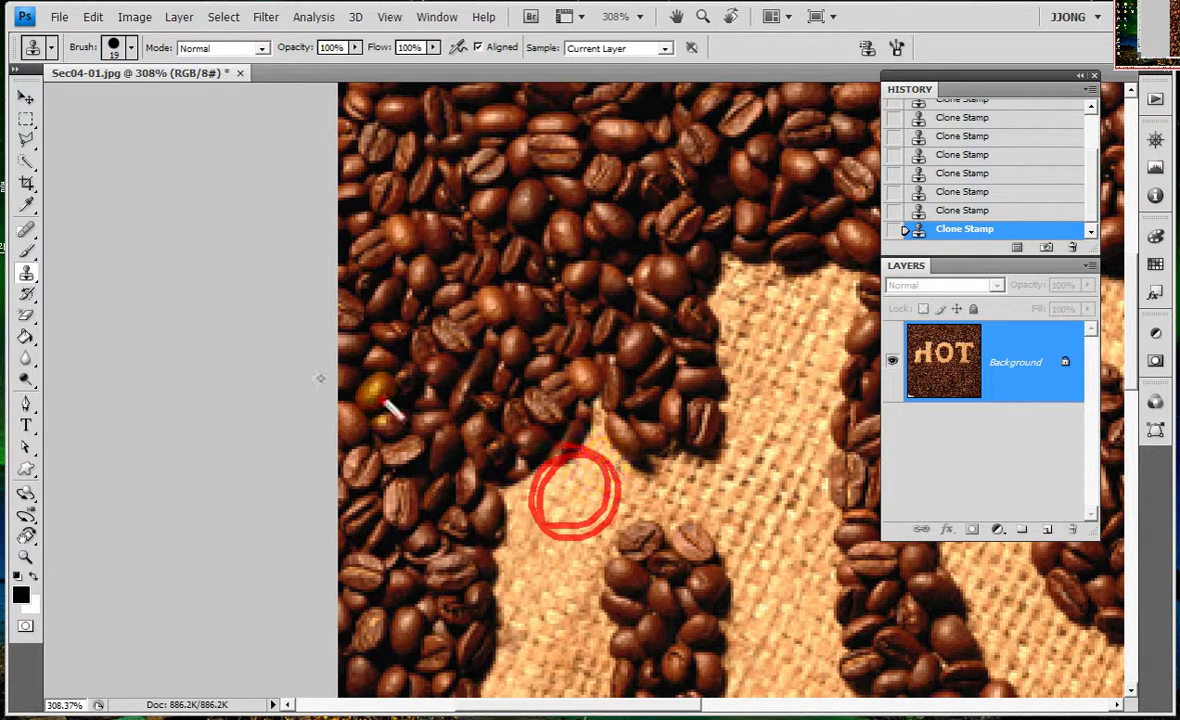
- Resample beans and cover the lower-left burlap edge of the lettering
left_click(438, 338)
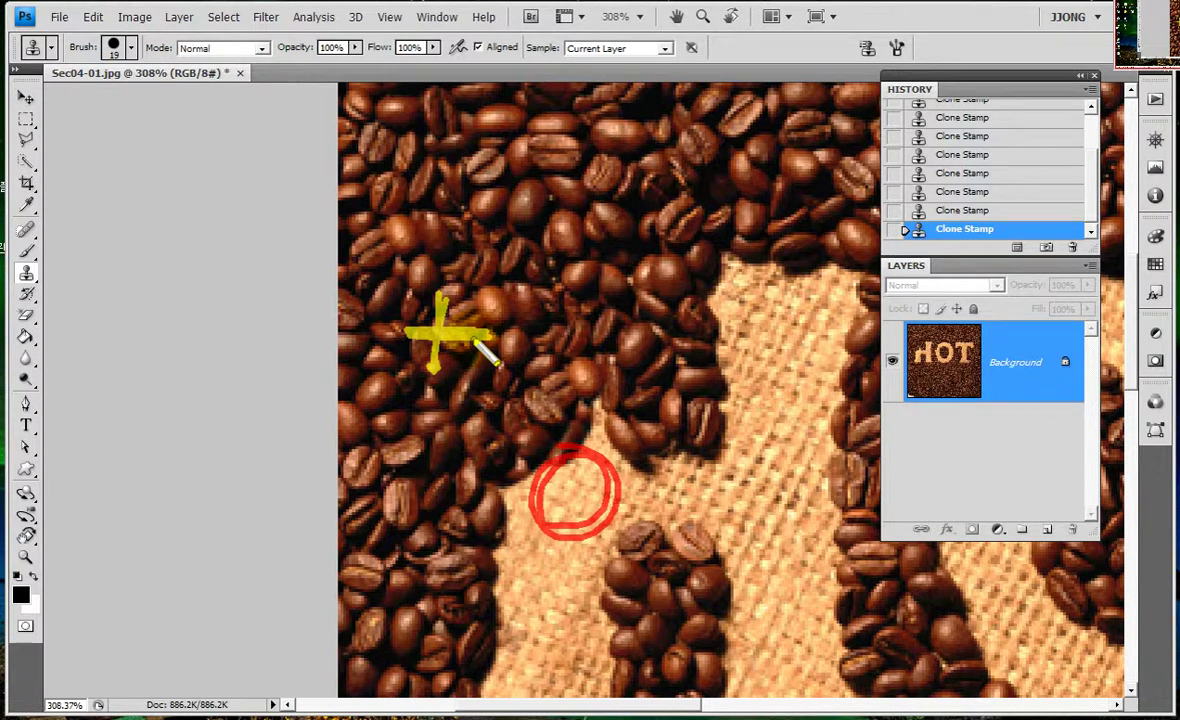
left_click_drag(500, 308, 538, 293)
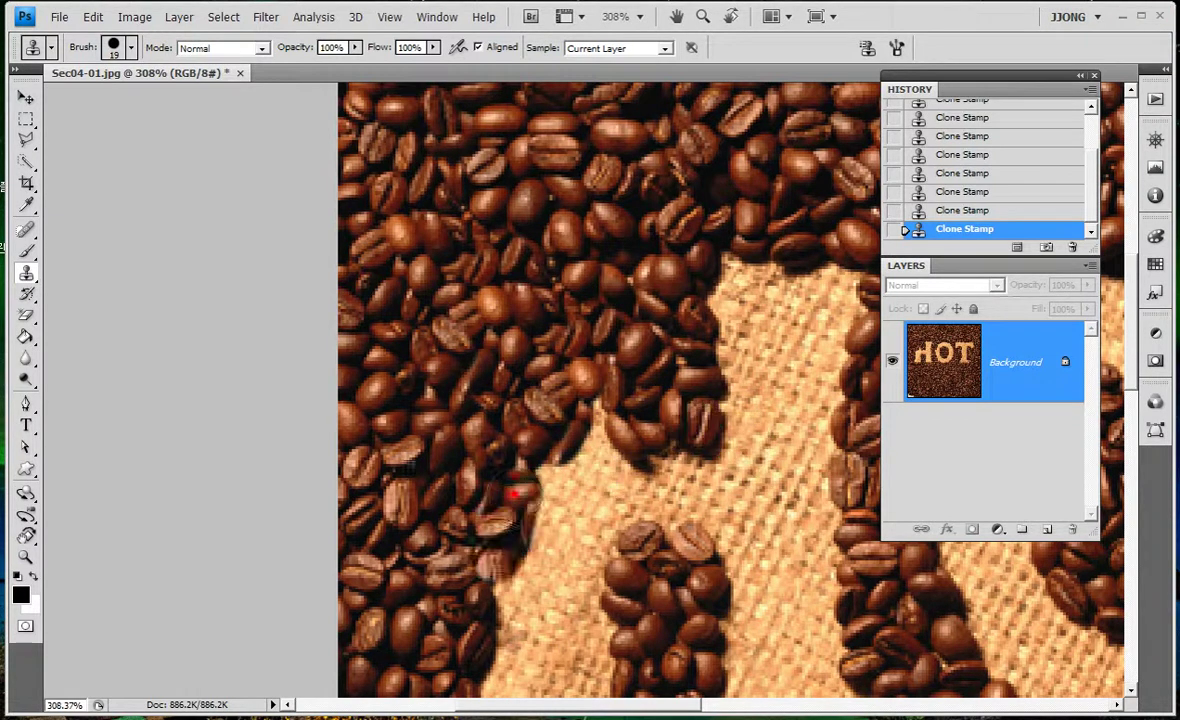
left_click_drag(606, 469, 587, 288)
mouse_move(548, 365)
left_mouse_down()
mouse_move(490, 385)
mouse_move(465, 420)
mouse_move(537, 475)
mouse_move(570, 330)
left_mouse_up()
left_click_drag(596, 395, 560, 480)
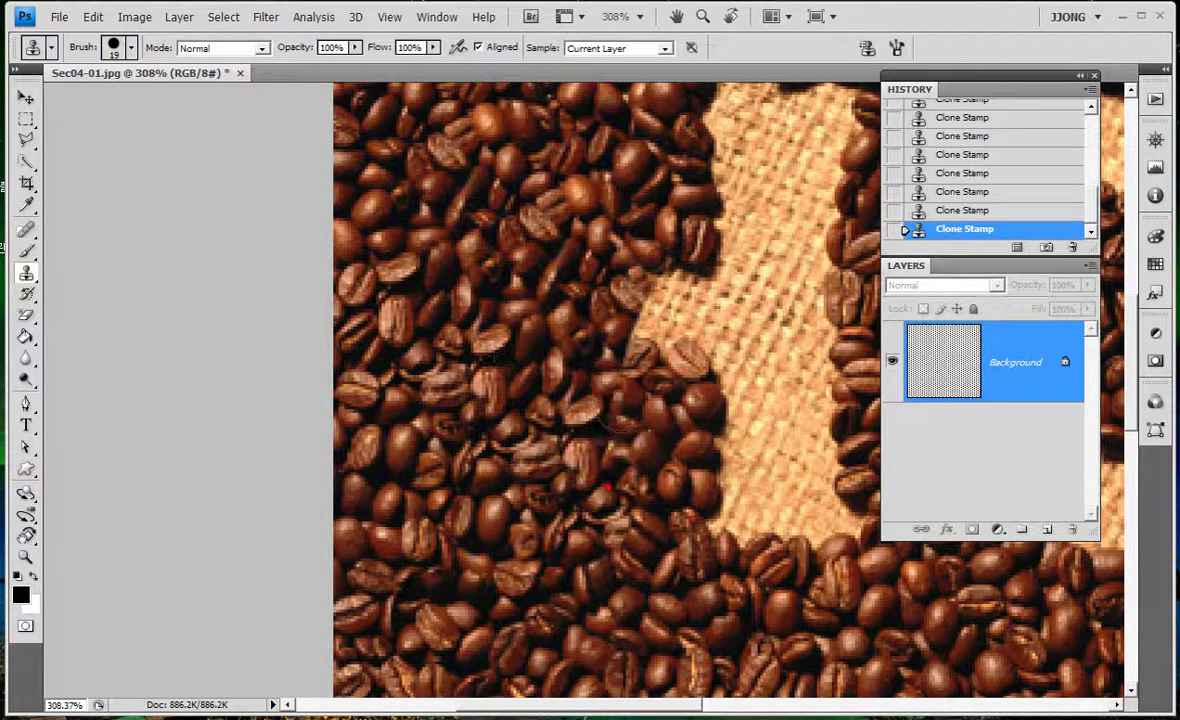
- Paint cloned beans down the burlap's left and upper-left edges
left_click_drag(783, 260, 642, 320)
mouse_move(475, 240)
left_mouse_down()
mouse_move(495, 300)
mouse_move(470, 415)
mouse_move(563, 270)
mouse_move(606, 160)
mouse_move(628, 285)
left_mouse_up()
mouse_move(620, 415)
left_mouse_down()
mouse_move(585, 585)
mouse_move(695, 242)
mouse_move(665, 497)
left_mouse_up()
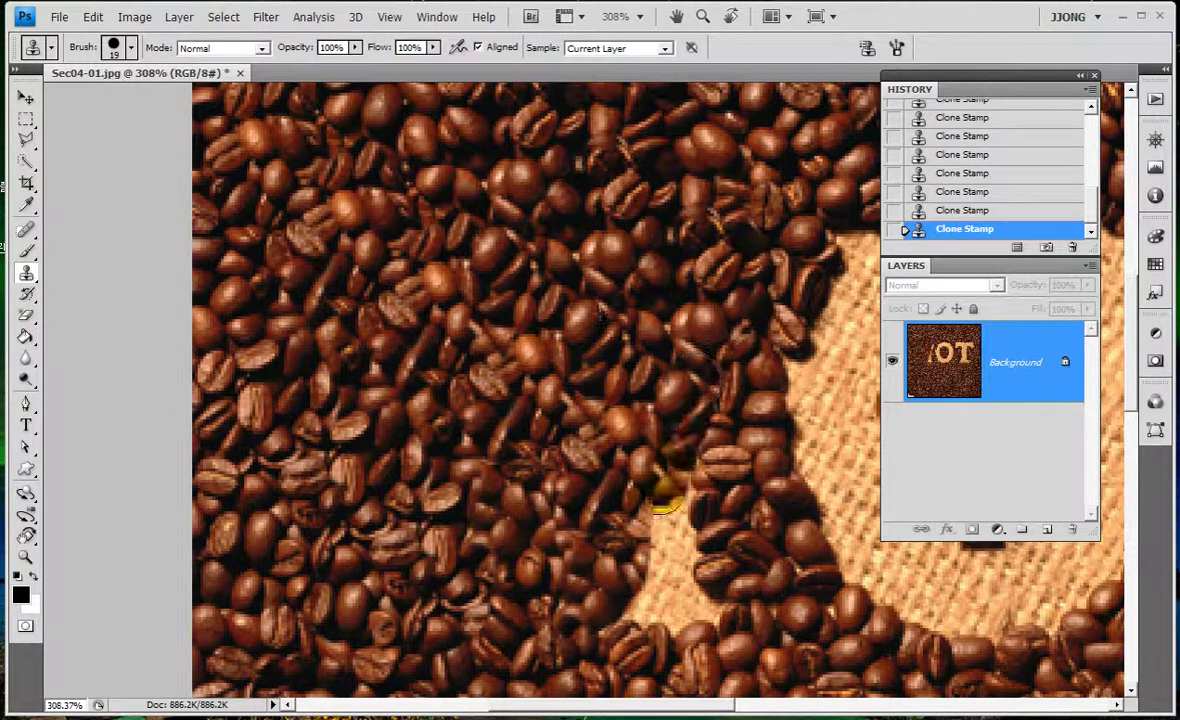
left_click_drag(625, 630, 690, 545)
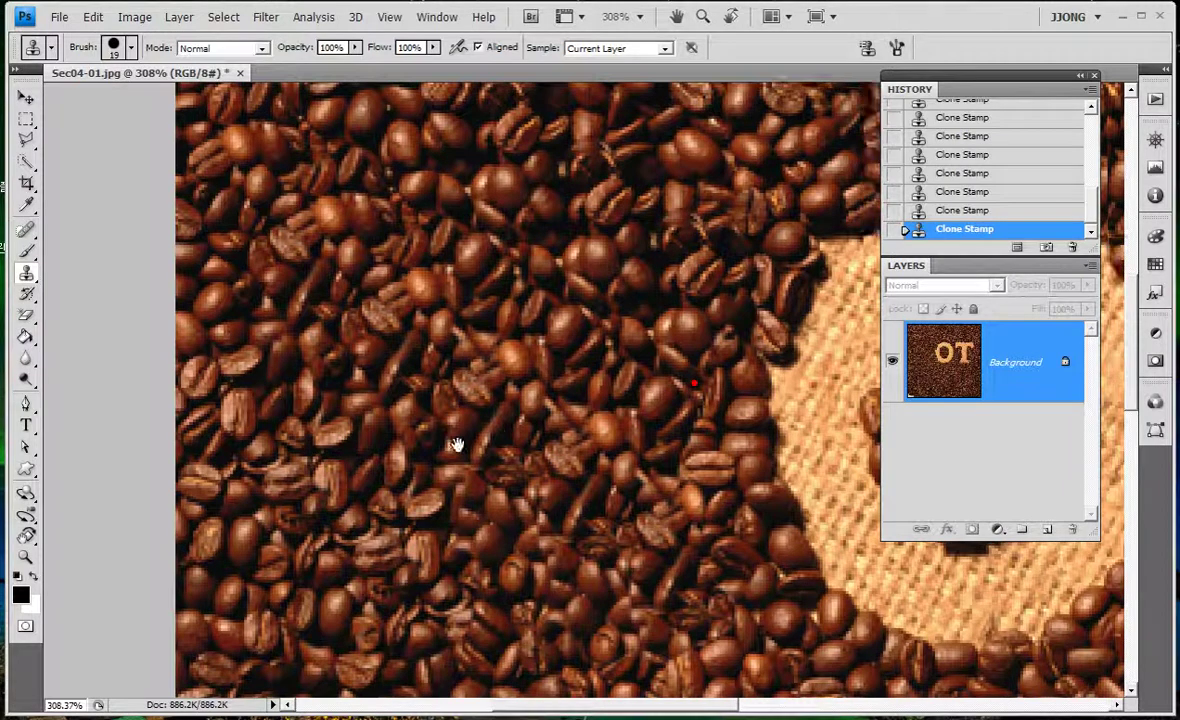
scroll(456, 448, "right", 5)
mouse_move(574, 285)
left_mouse_down()
mouse_move(600, 262)
mouse_move(545, 412)
mouse_move(690, 234)
mouse_move(580, 340)
mouse_move(480, 470)
mouse_move(500, 540)
mouse_move(627, 520)
left_mouse_up()
- Cover the curved burlap band and the nearby burlap patch with beans
scroll(637, 469, "right", 3)
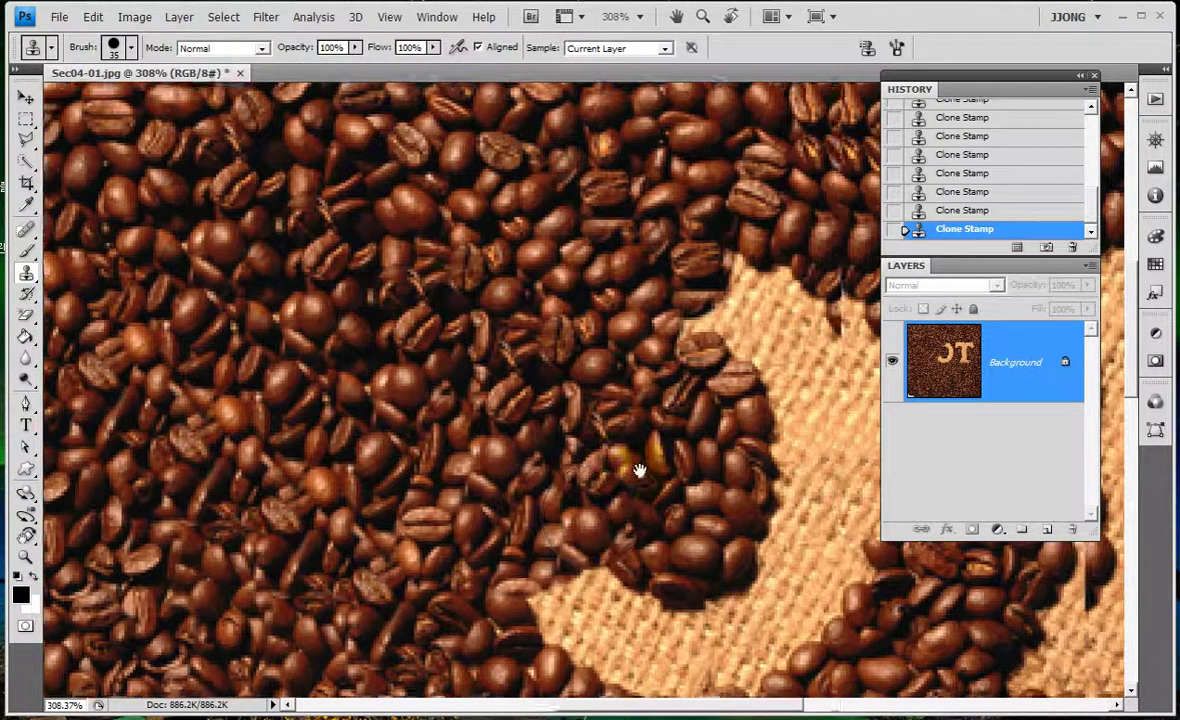
scroll(574, 316, "right", 3)
left_click_drag(574, 316, 520, 293)
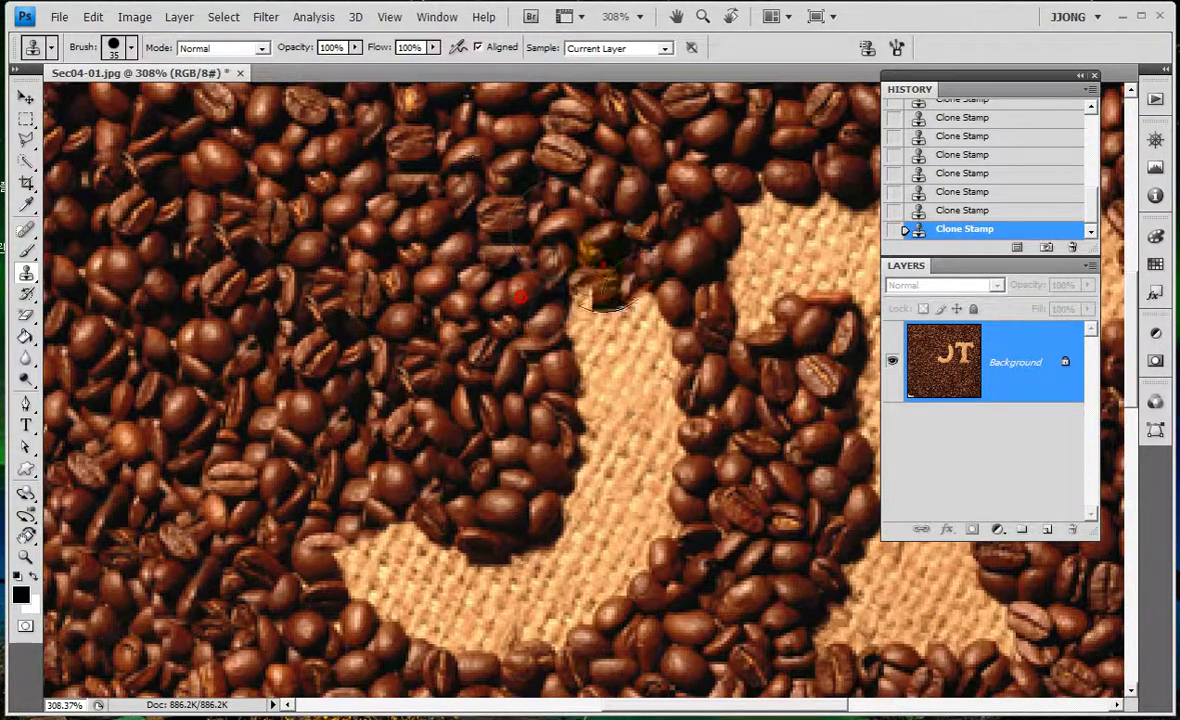
left_click_drag(565, 230, 540, 360)
mouse_move(300, 510)
left_mouse_down()
mouse_move(408, 612)
mouse_move(460, 500)
mouse_move(520, 460)
mouse_move(600, 340)
mouse_move(615, 290)
mouse_move(565, 575)
mouse_move(500, 600)
left_mouse_up()
left_click_drag(540, 560, 660, 470)
mouse_move(528, 420)
left_mouse_down()
mouse_move(480, 422)
mouse_move(390, 467)
left_mouse_up()
- Clone beans over the remaining upper-left and upper-right edges and the last burlap streak
mouse_move(605, 263)
left_mouse_down()
mouse_move(500, 240)
mouse_move(545, 295)
left_mouse_up()
mouse_move(450, 260)
left_mouse_down()
mouse_move(560, 295)
mouse_move(490, 235)
mouse_move(470, 350)
mouse_move(440, 420)
left_mouse_up()
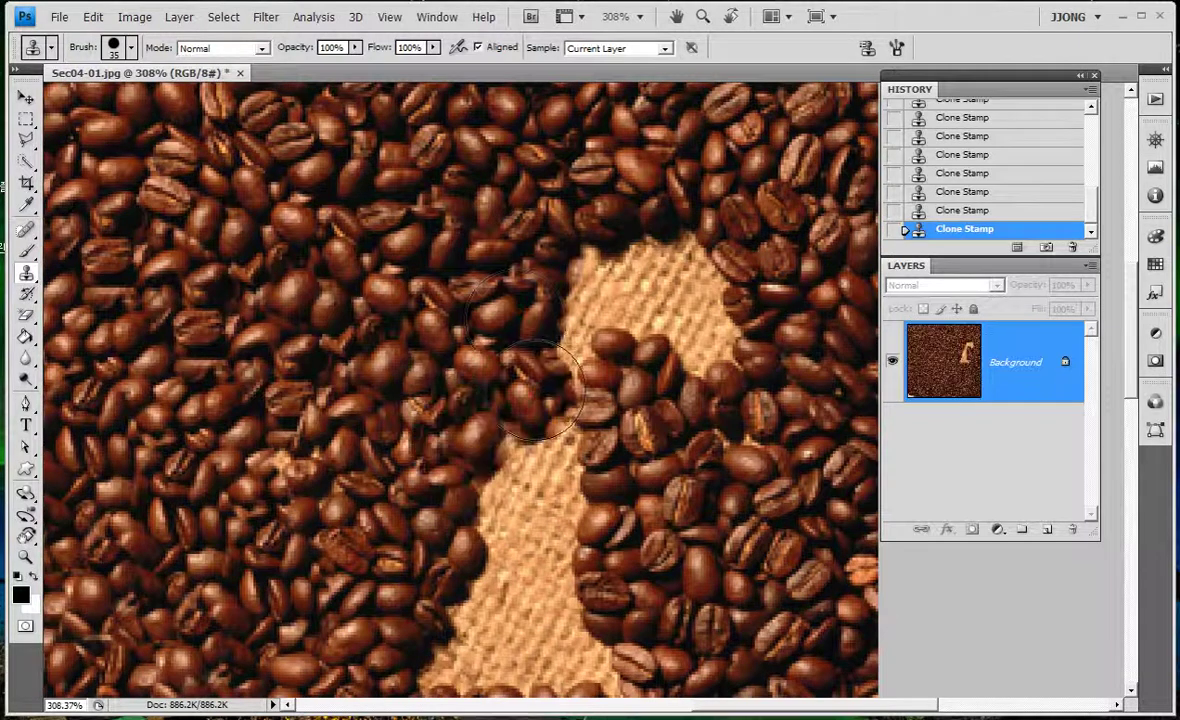
mouse_move(520, 380)
left_mouse_down()
mouse_move(650, 240)
mouse_move(670, 310)
left_mouse_up()
left_click_drag(600, 290, 700, 370)
left_click_drag(634, 462, 630, 300)
mouse_move(520, 250)
left_mouse_down()
mouse_move(450, 350)
mouse_move(400, 480)
mouse_move(534, 466)
mouse_move(540, 320)
mouse_move(540, 470)
mouse_move(600, 500)
left_mouse_up()
left_click_drag(575, 420, 610, 465)
key("ctrl+1")
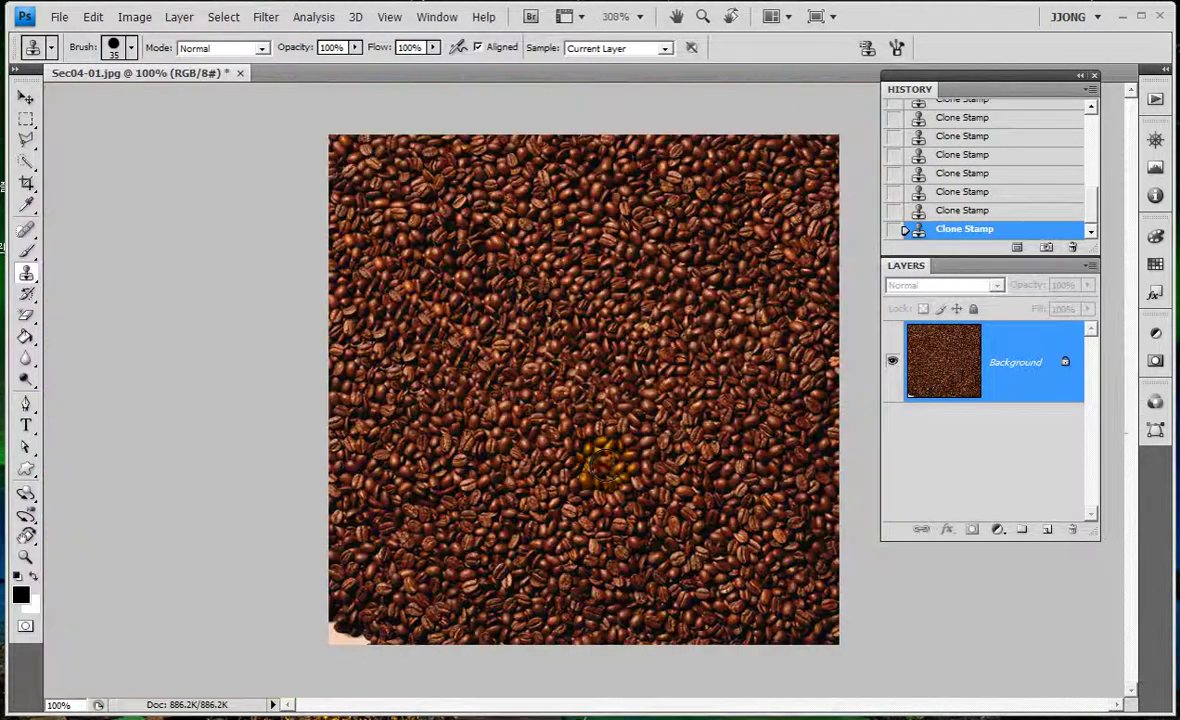